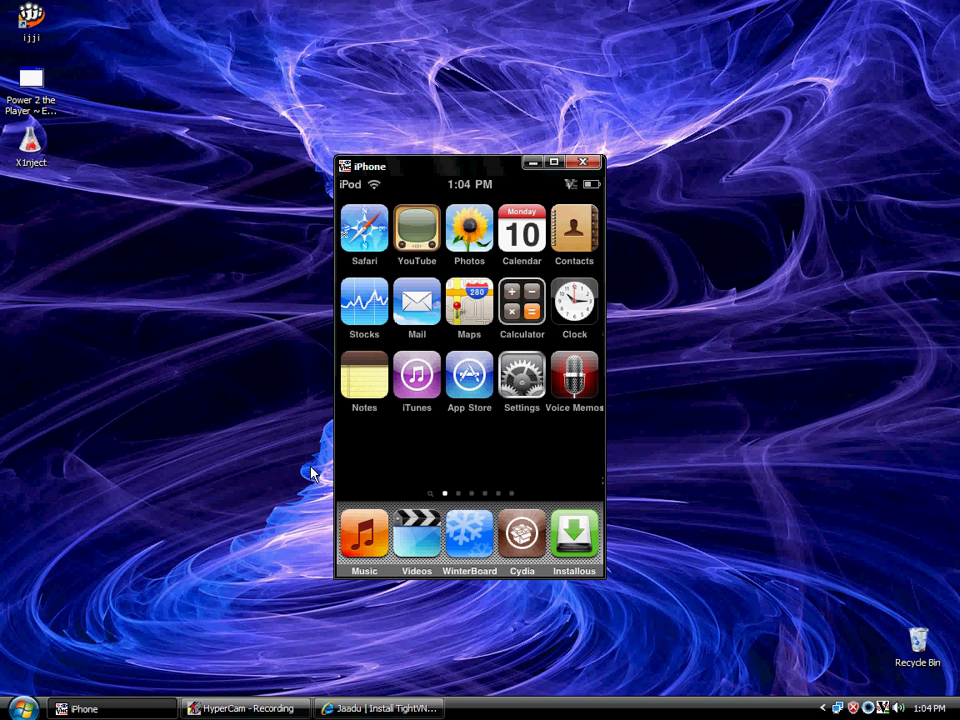
# Step: Page through the iPod home screens to the third page, where the Jaadu VNC icon is
pyautogui.click(511, 494)
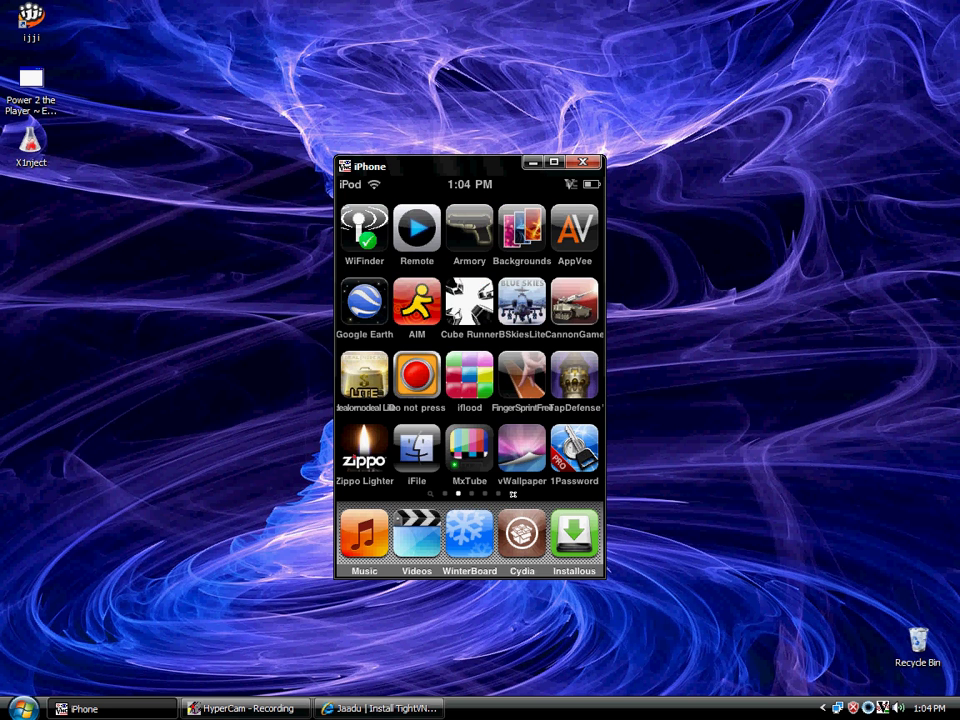
pyautogui.click(511, 494)
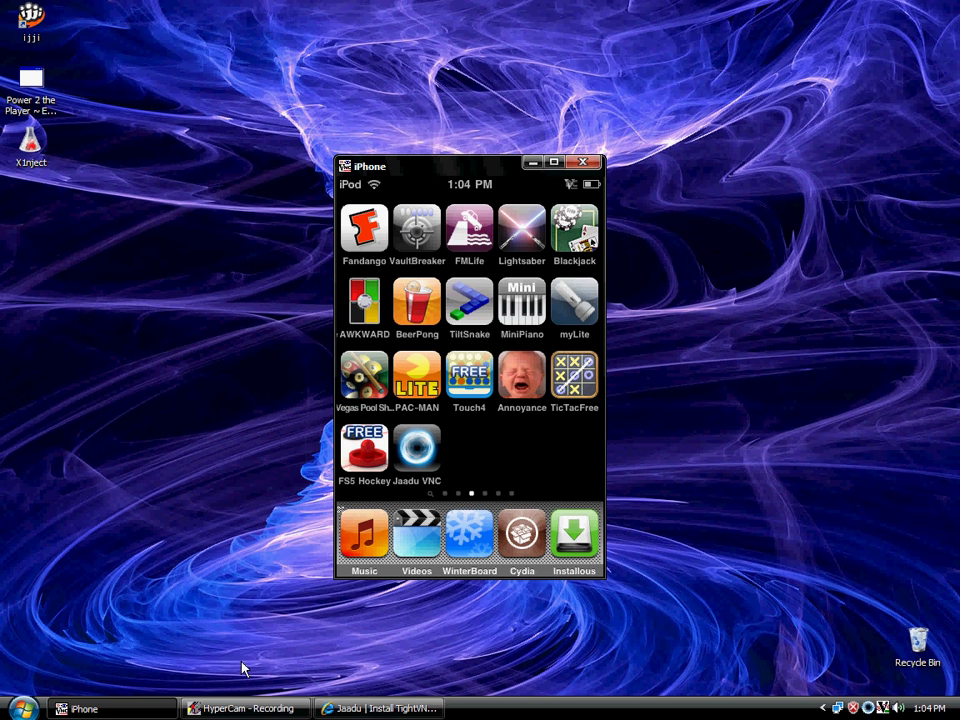
# Step: Restore the Jaadu 'Install TightVNC Server' Step 1 page and scroll to its download instructions
pyautogui.click(348, 712)
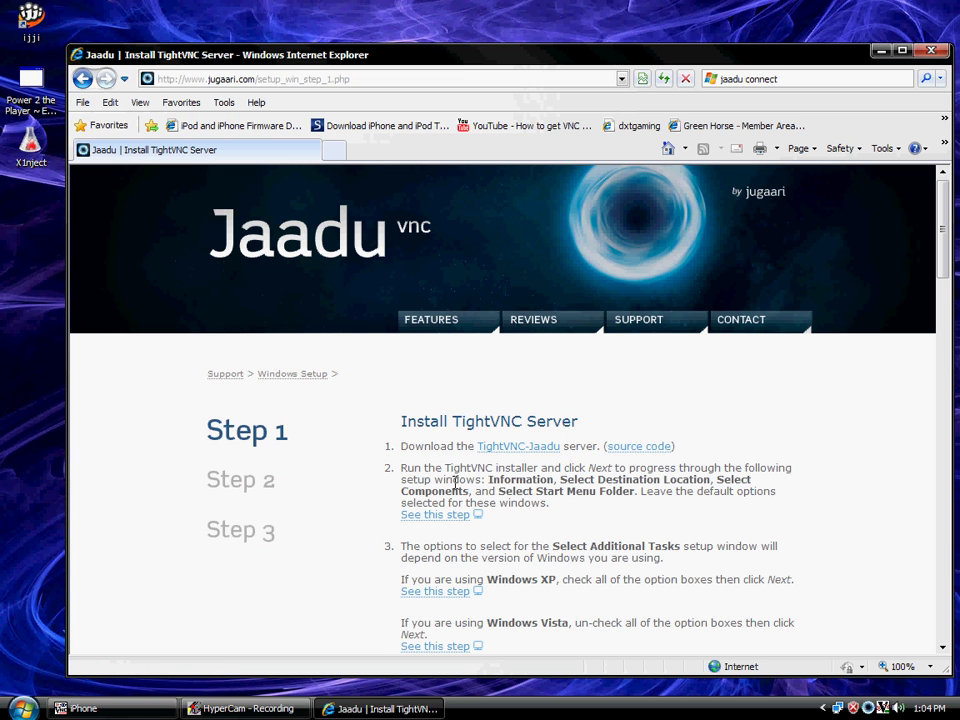
pyautogui.scroll(-1, 378, 467)
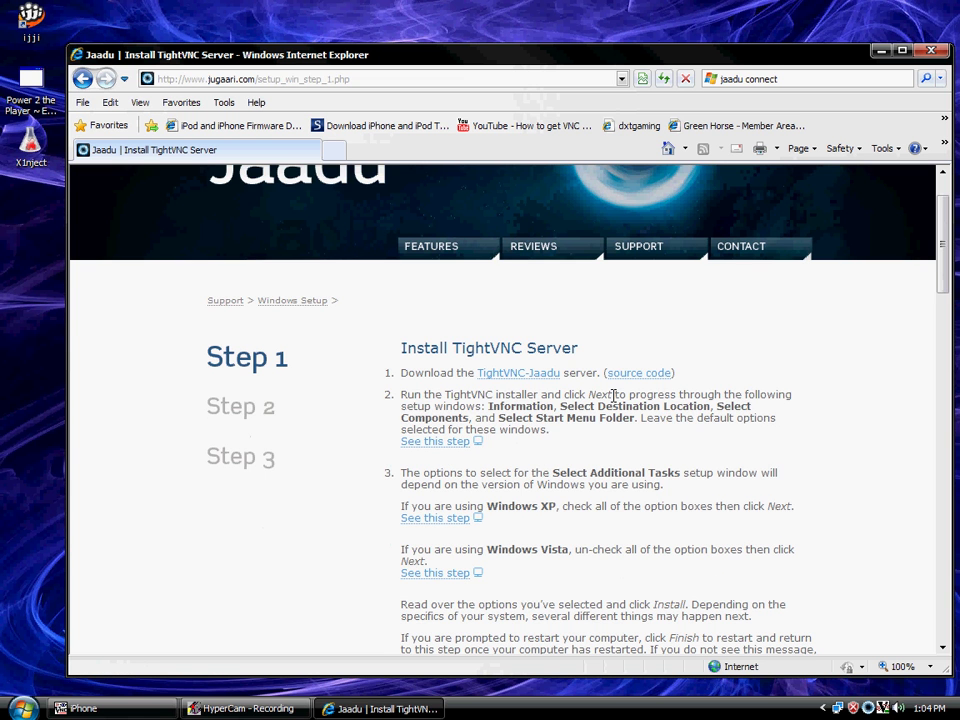
pyautogui.click(527, 378)
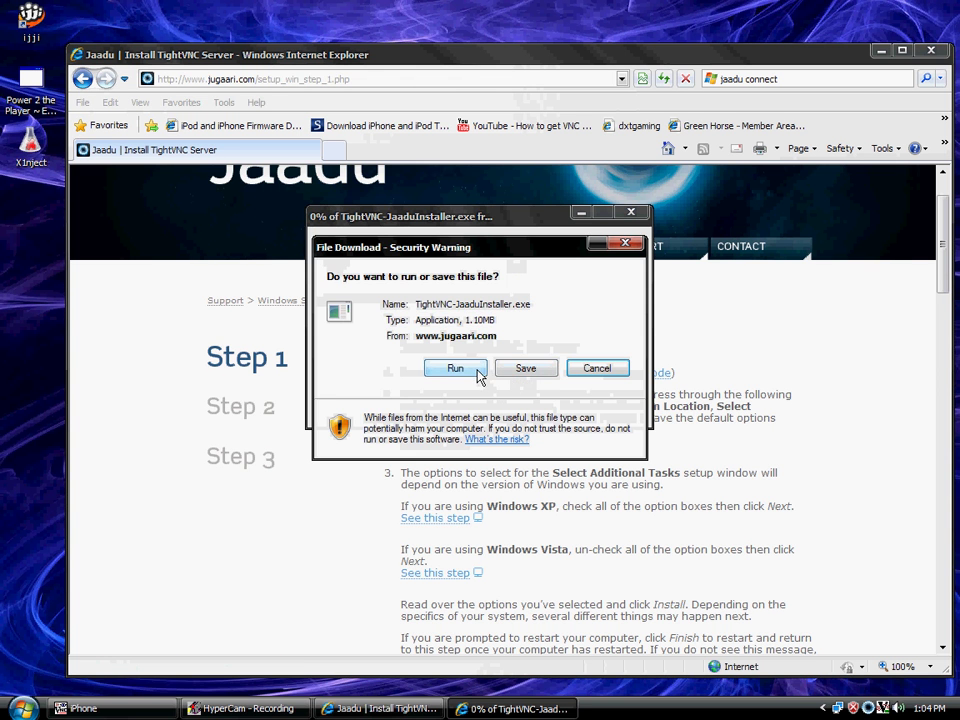
pyautogui.click(455, 368)
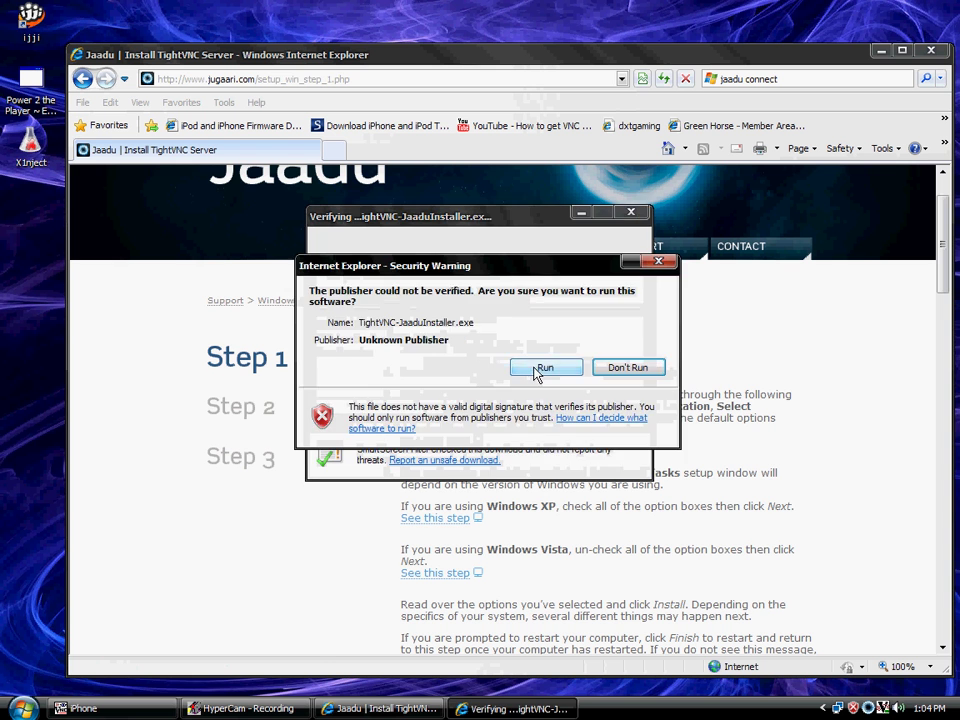
pyautogui.click(540, 369)
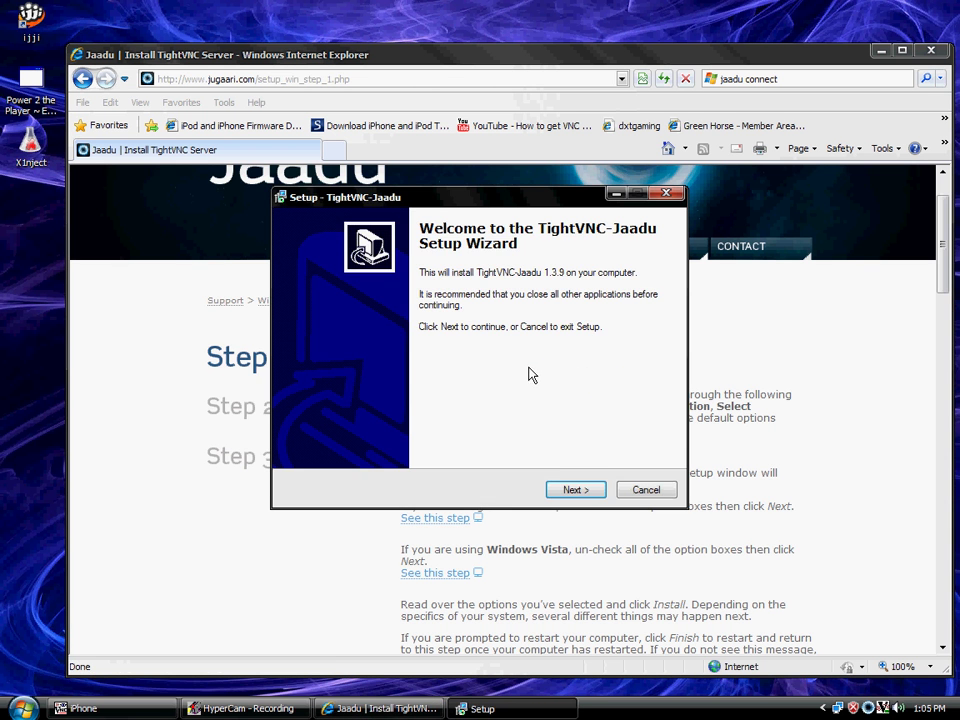
pyautogui.click(574, 490)
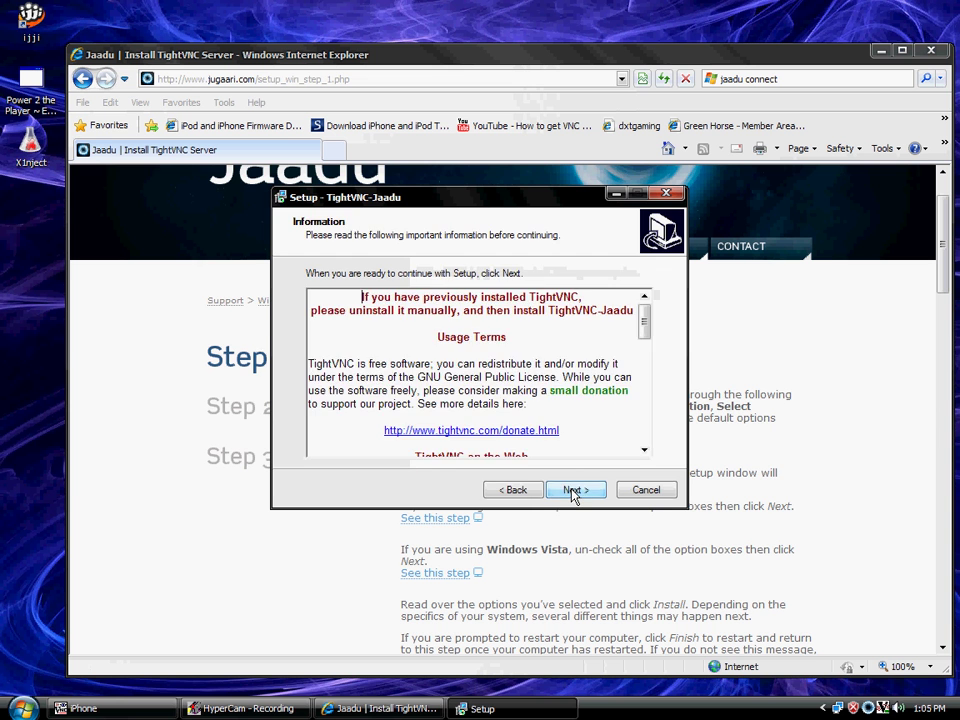
pyautogui.click(572, 490)
pyautogui.click(572, 490)
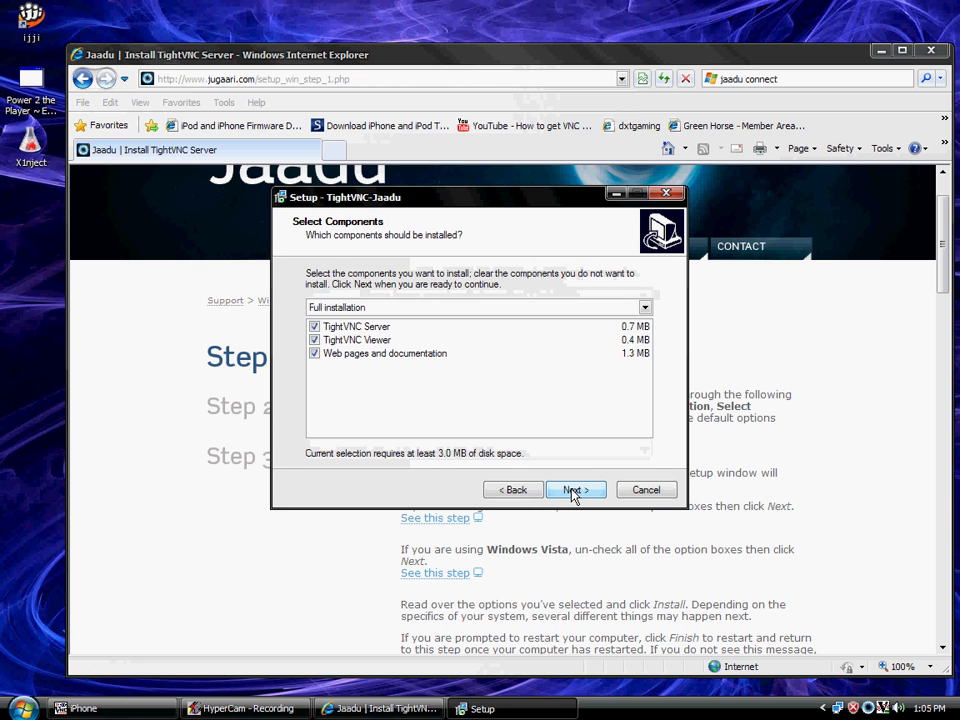
pyautogui.click(572, 490)
pyautogui.click(572, 490)
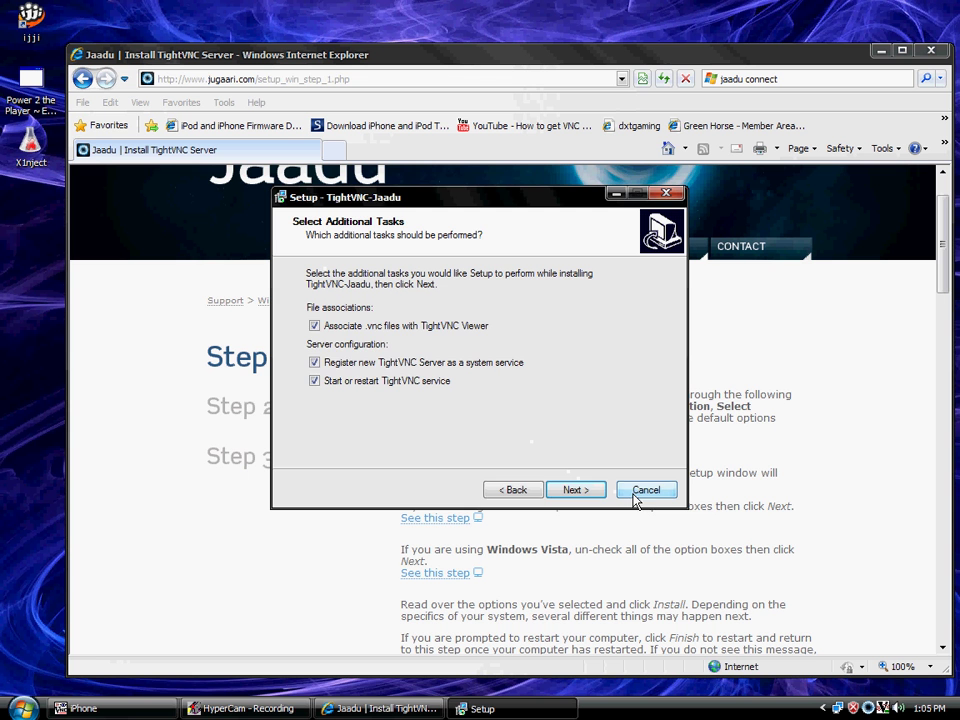
pyautogui.click(636, 492)
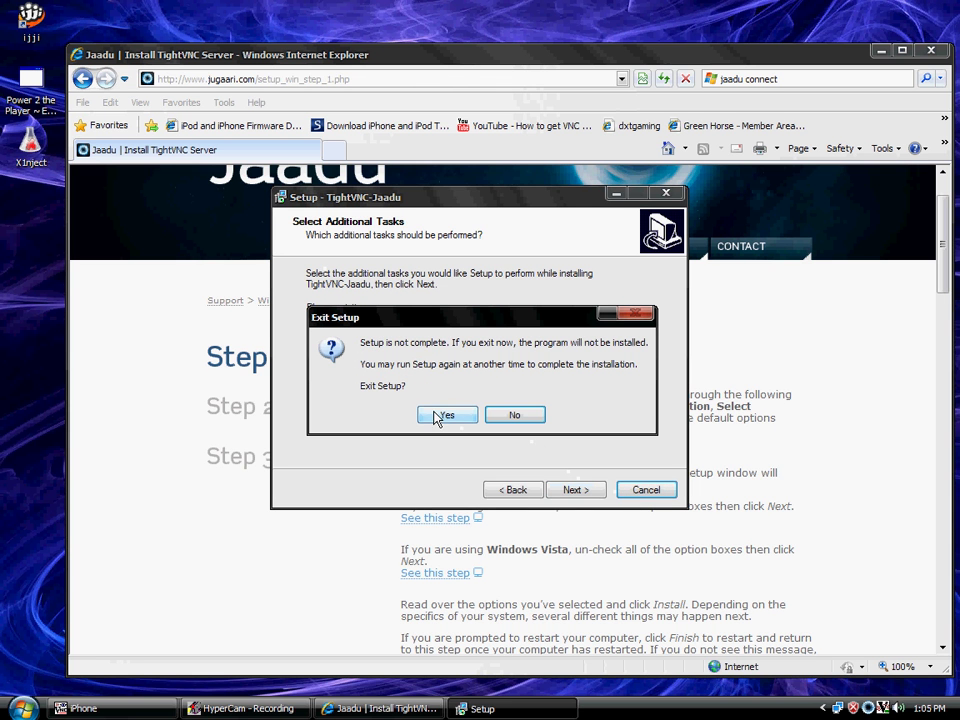
pyautogui.click(447, 416)
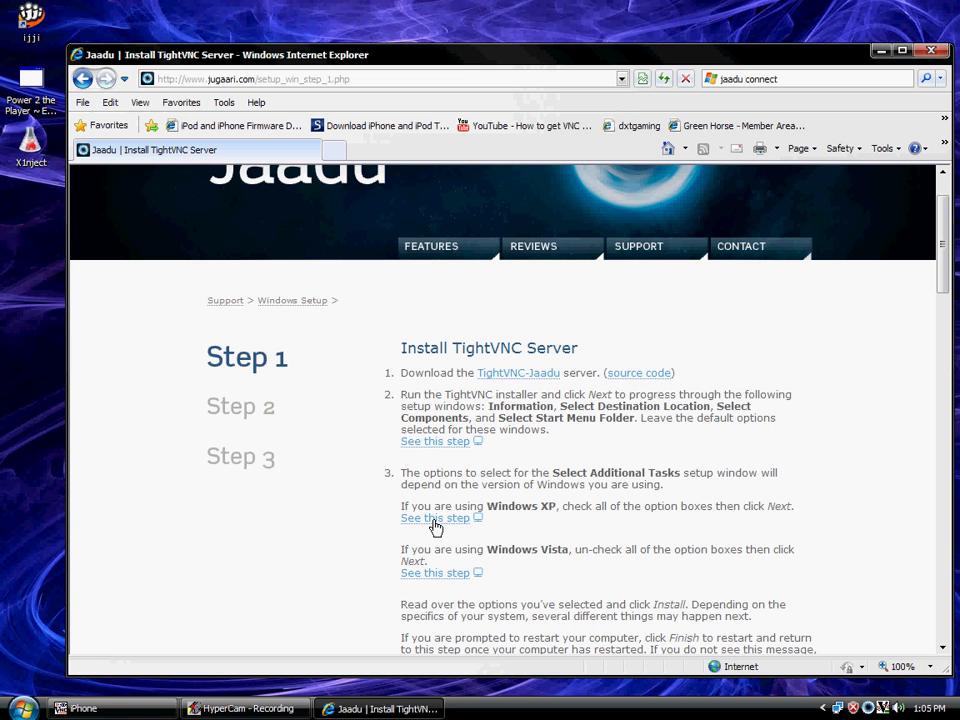
pyautogui.click(435, 521)
pyautogui.scroll(-3, 461, 527)
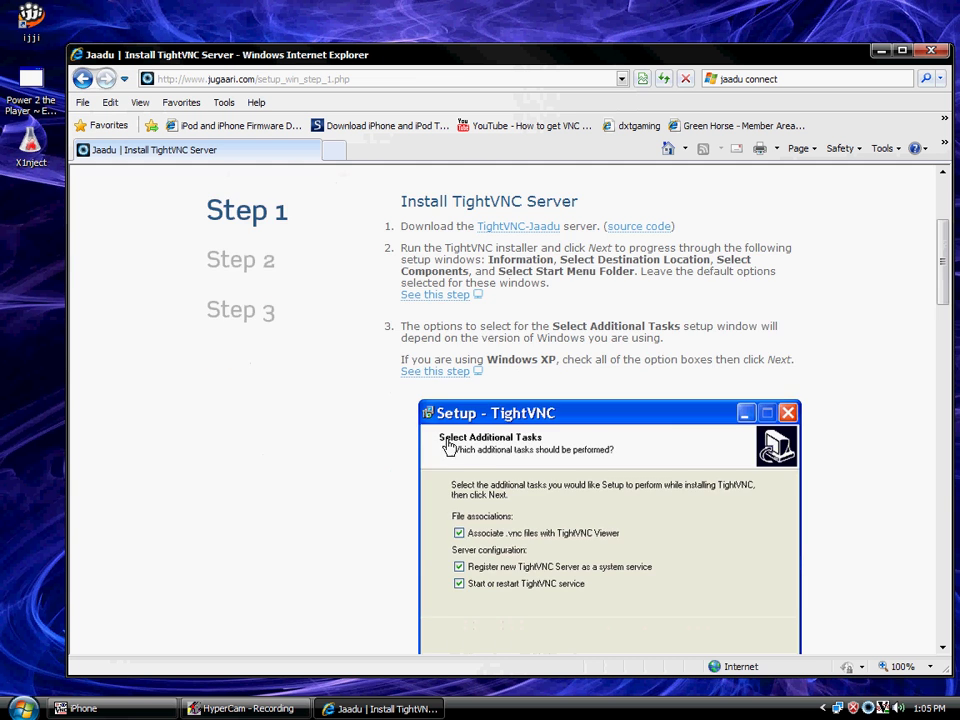
pyautogui.click(441, 373)
pyautogui.scroll(-2, 455, 415)
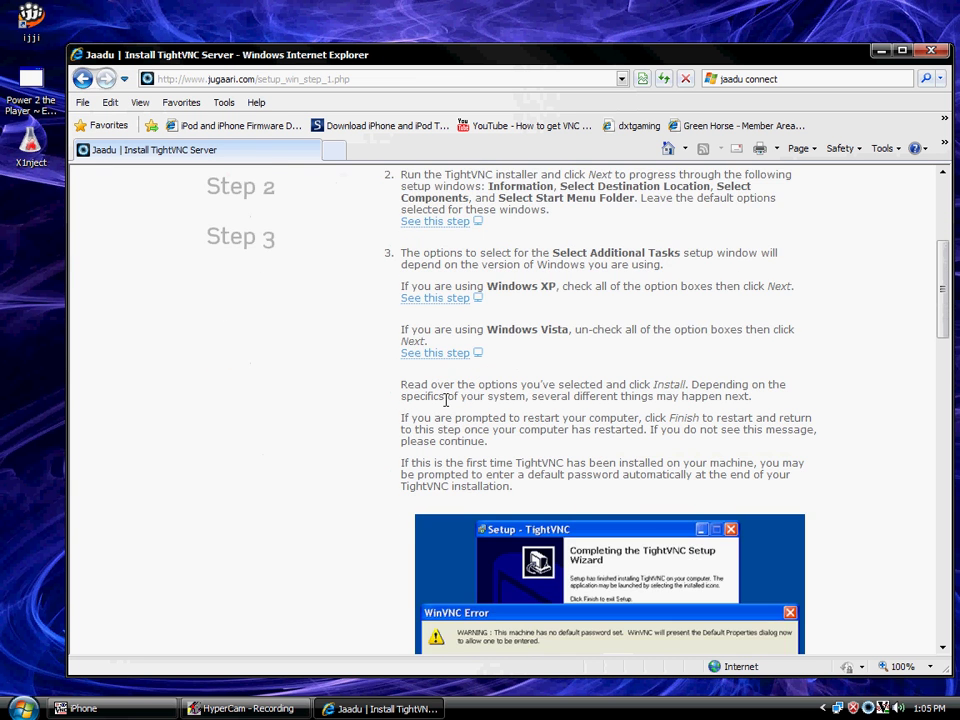
pyautogui.scroll(-5, 450, 405)
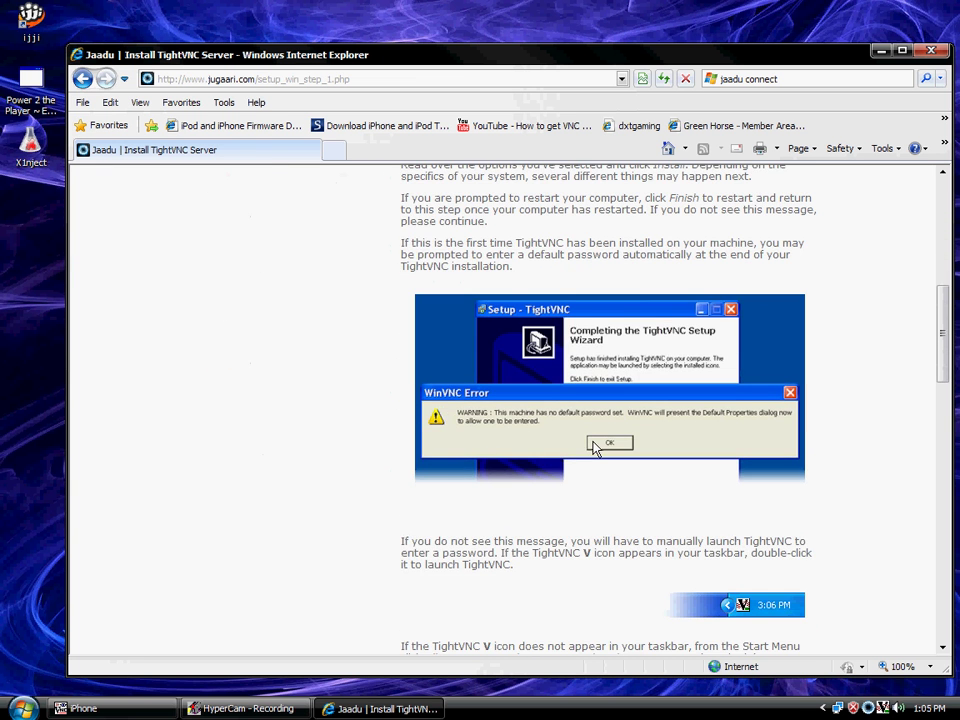
pyautogui.scroll(-3, 595, 448)
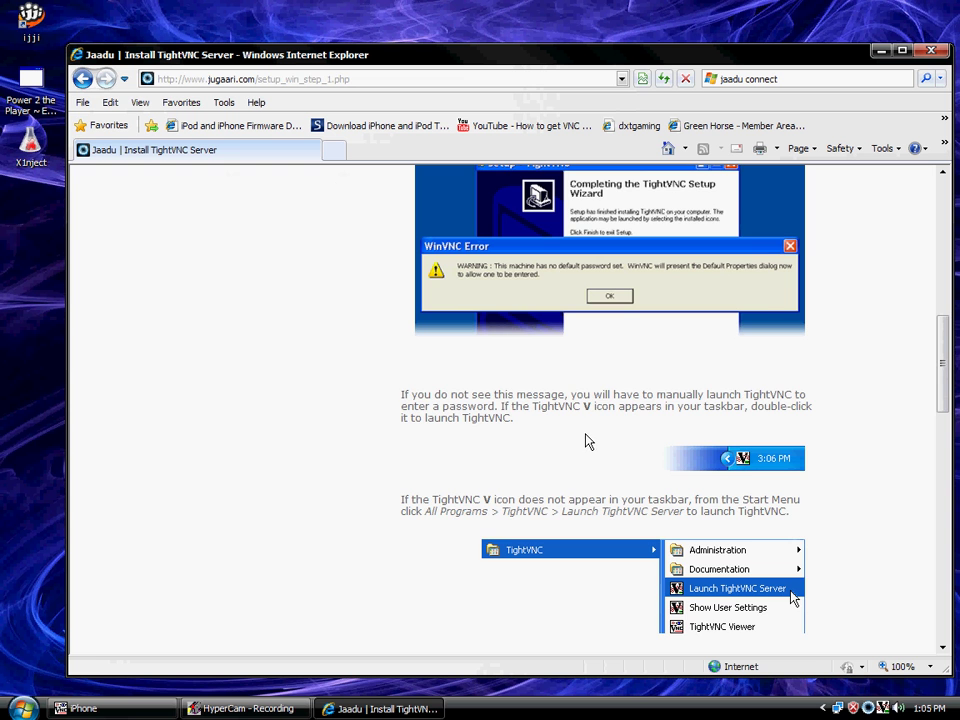
pyautogui.scroll(-9, 590, 438)
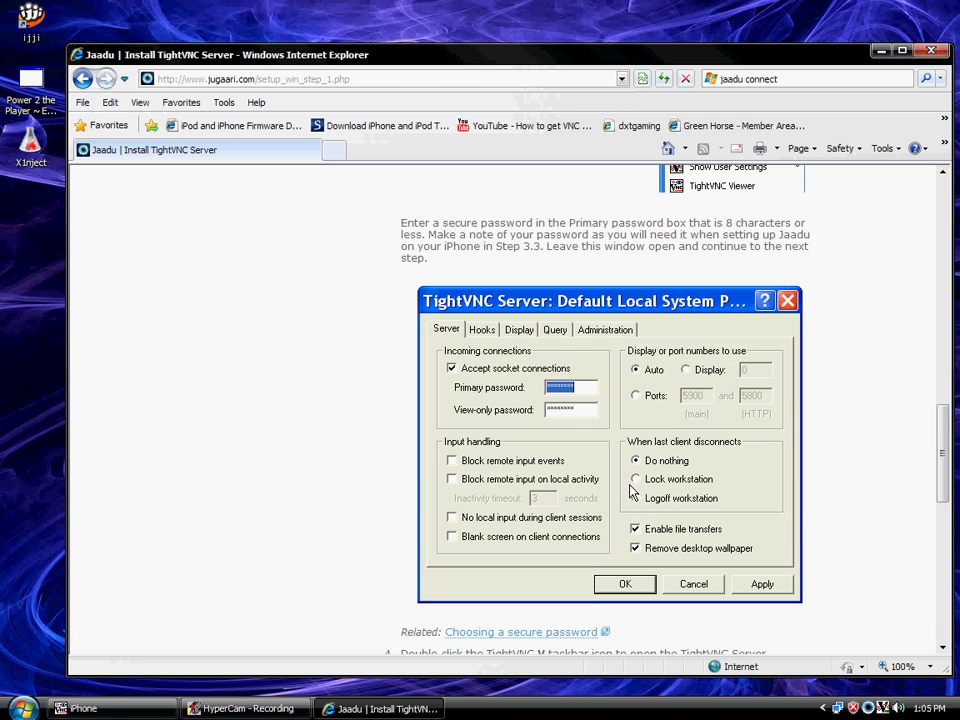
pyautogui.scroll(-3, 656, 596)
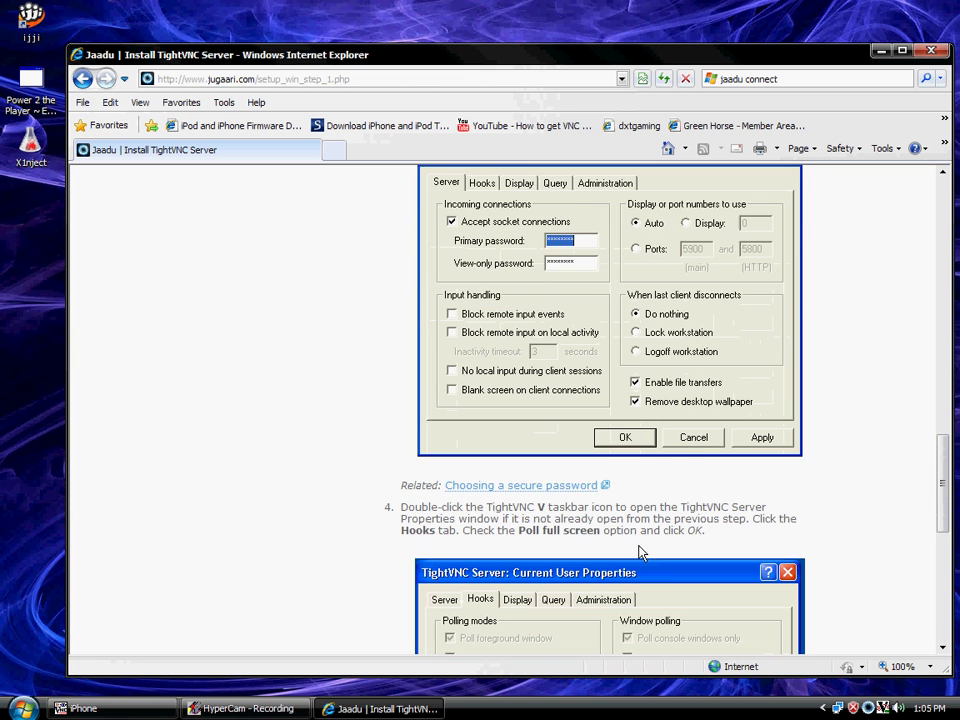
pyautogui.scroll(-3, 639, 553)
pyautogui.scroll(-1, 556, 461)
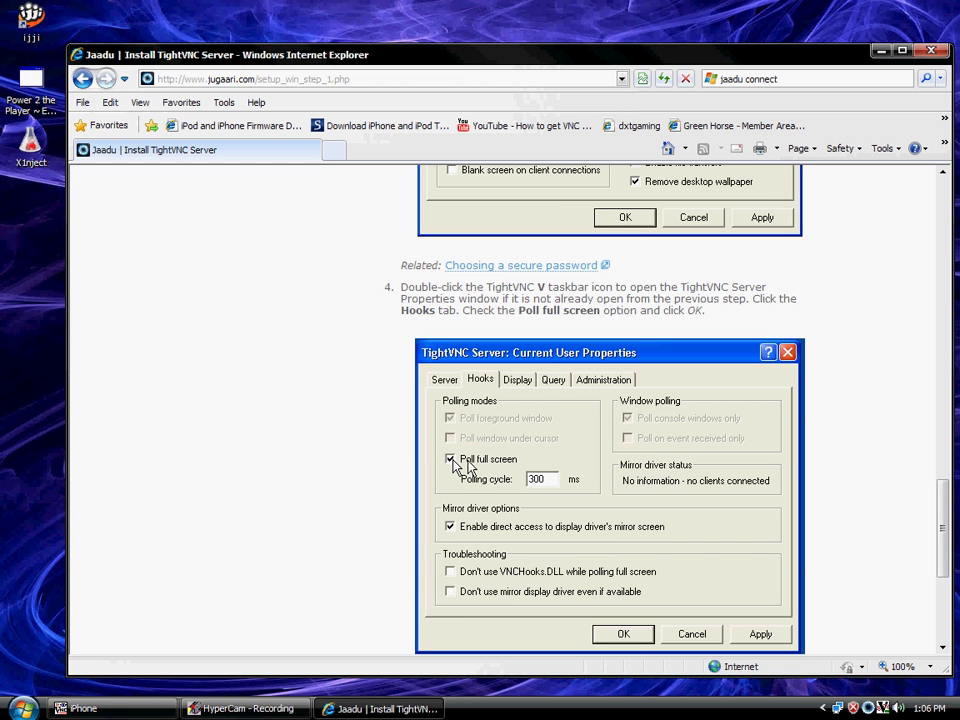
pyautogui.scroll(-1, 518, 497)
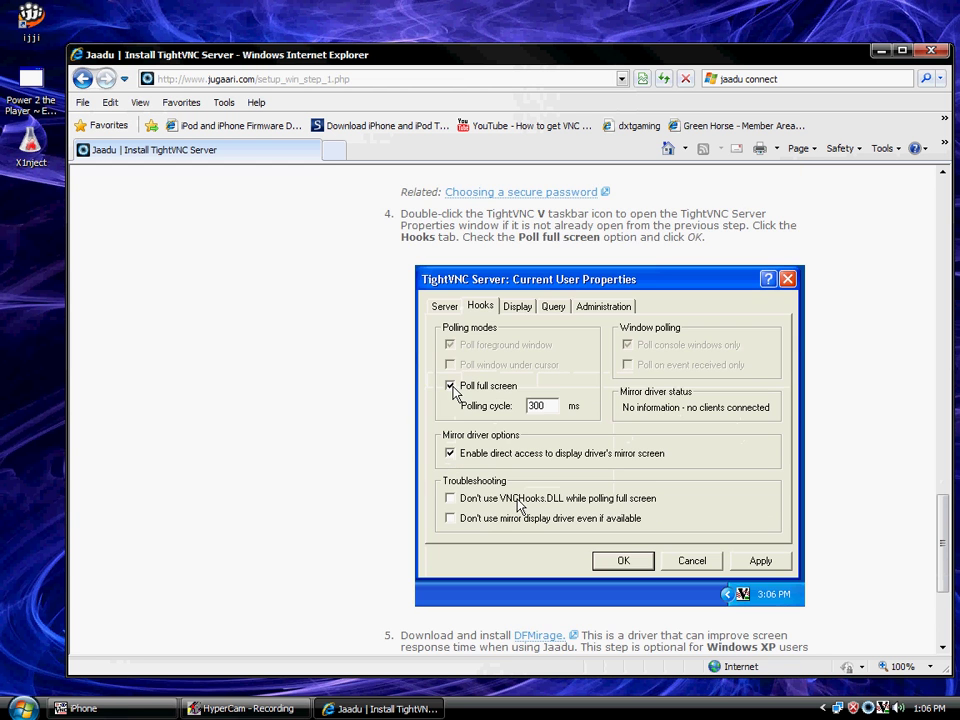
pyautogui.scroll(-1, 622, 558)
pyautogui.scroll(-1, 622, 560)
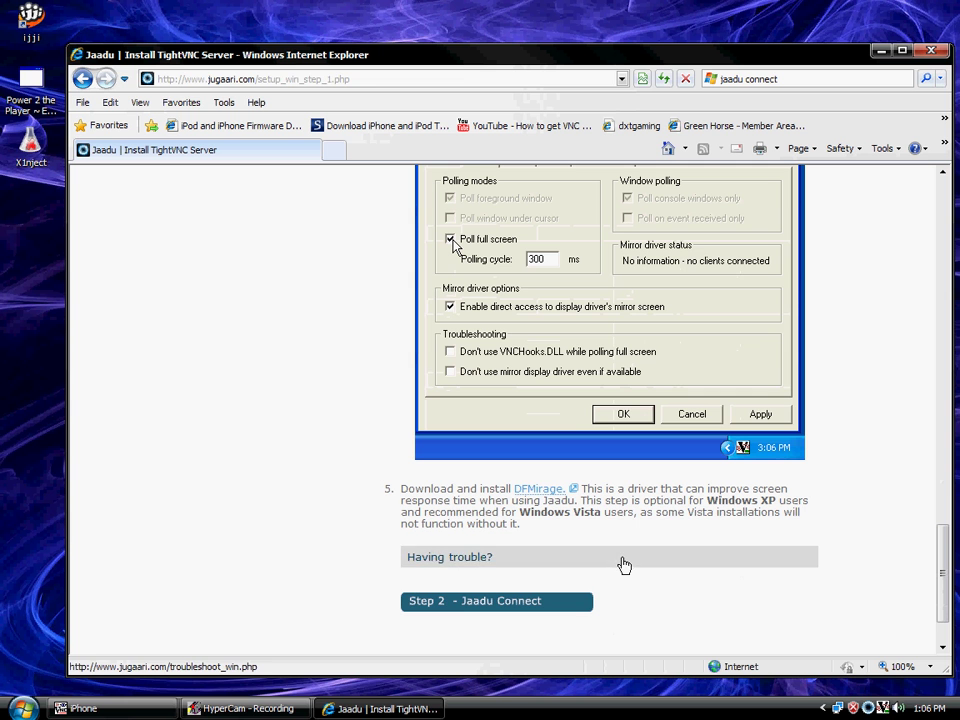
pyautogui.click(530, 490)
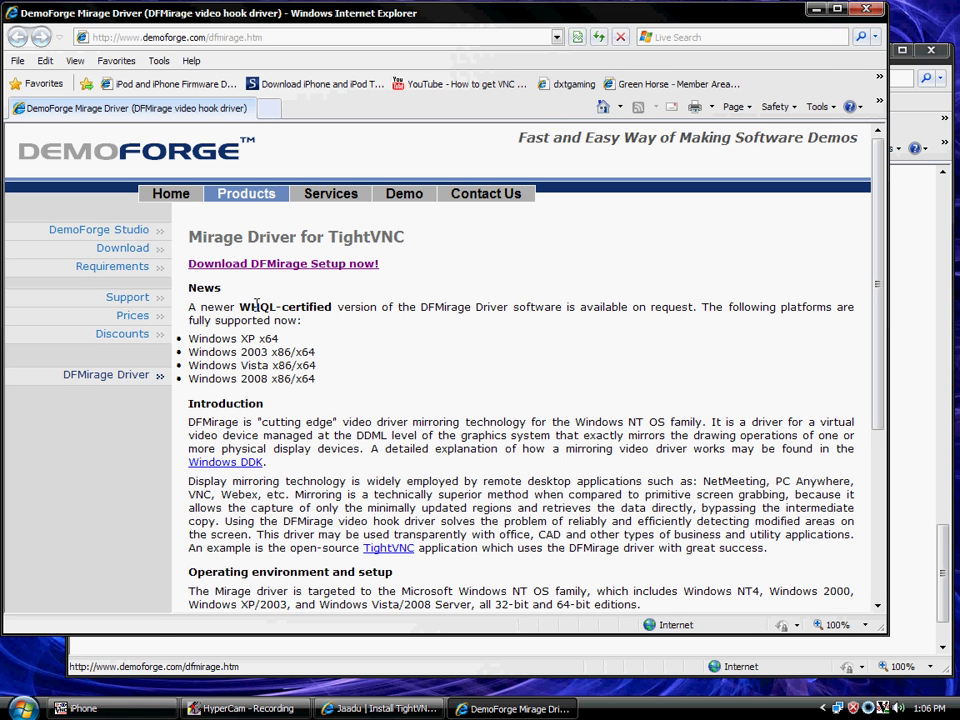
pyautogui.click(865, 10)
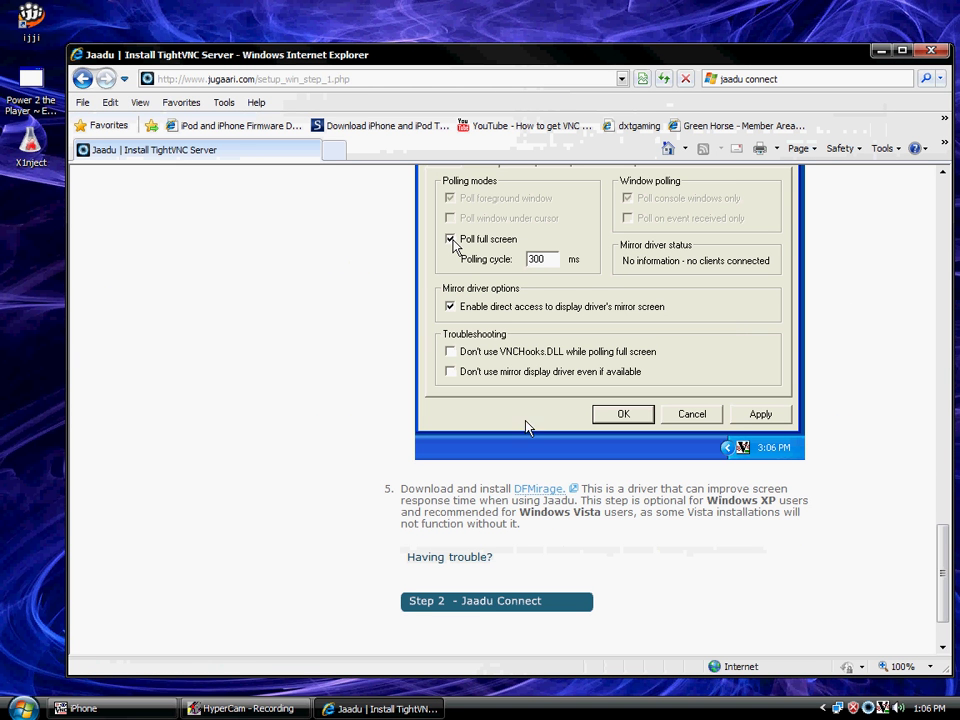
pyautogui.click(476, 608)
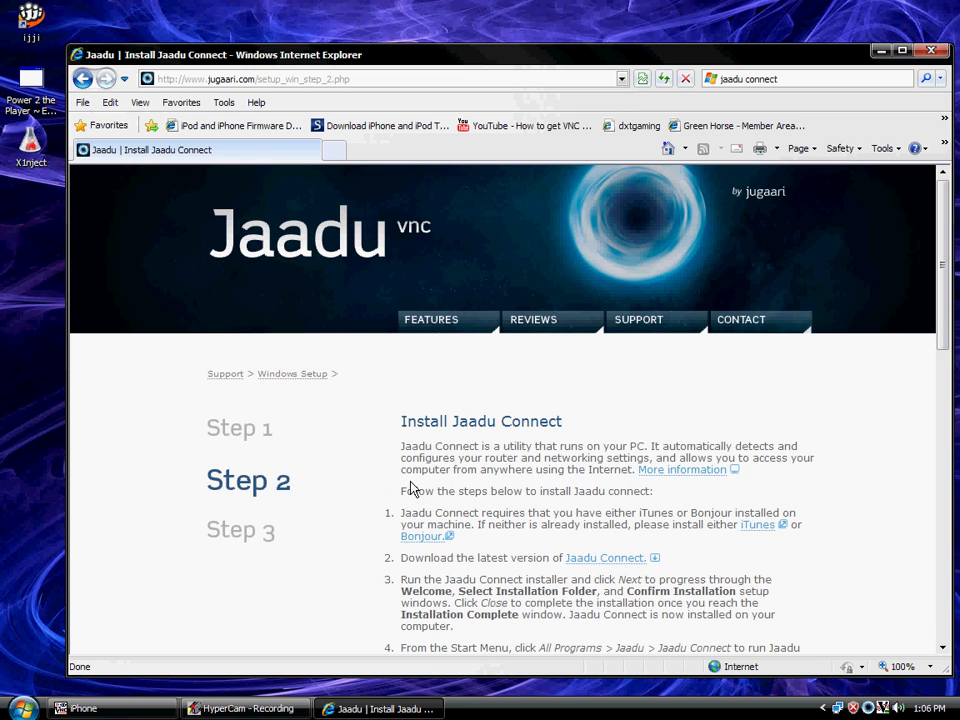
pyautogui.scroll(-1, 346, 462)
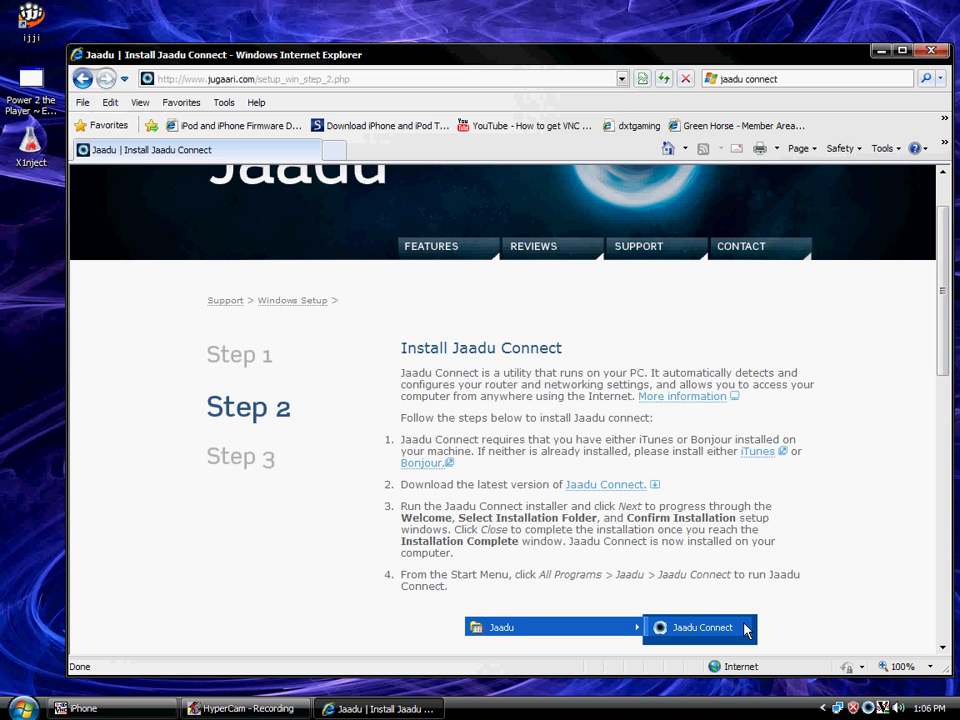
pyautogui.click(870, 709)
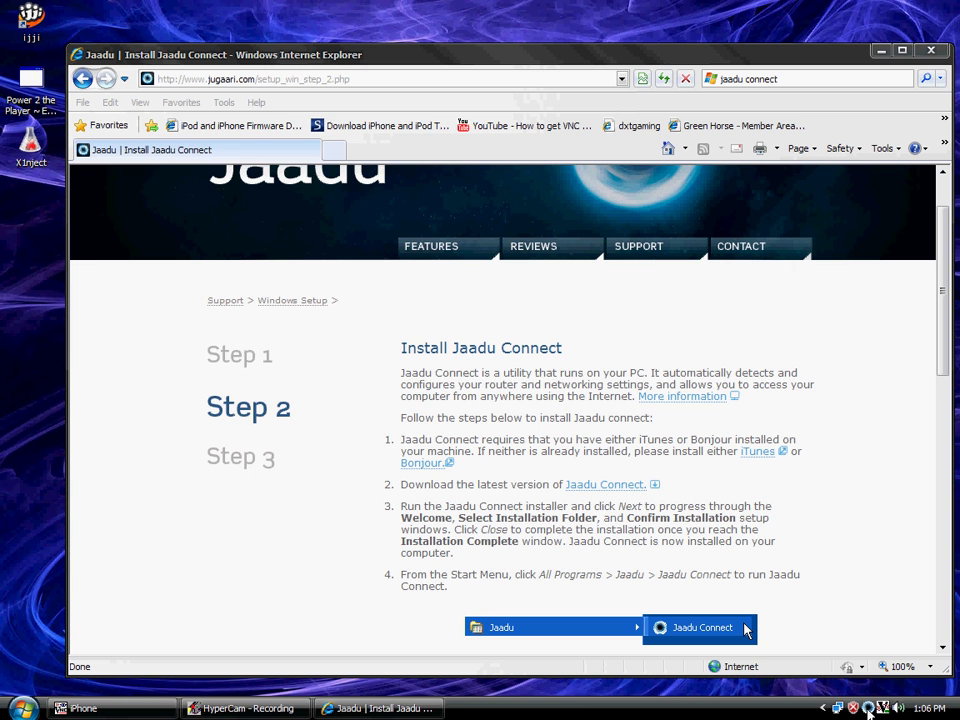
pyautogui.doubleClick(868, 709)
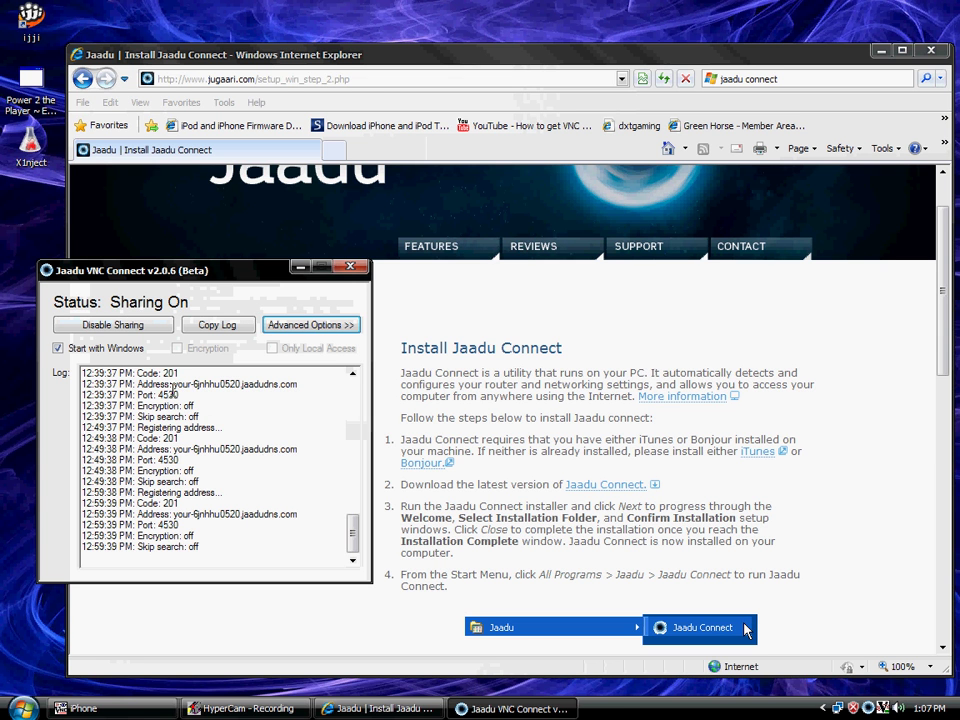
pyautogui.moveTo(354, 537); pyautogui.dragTo(352, 513)
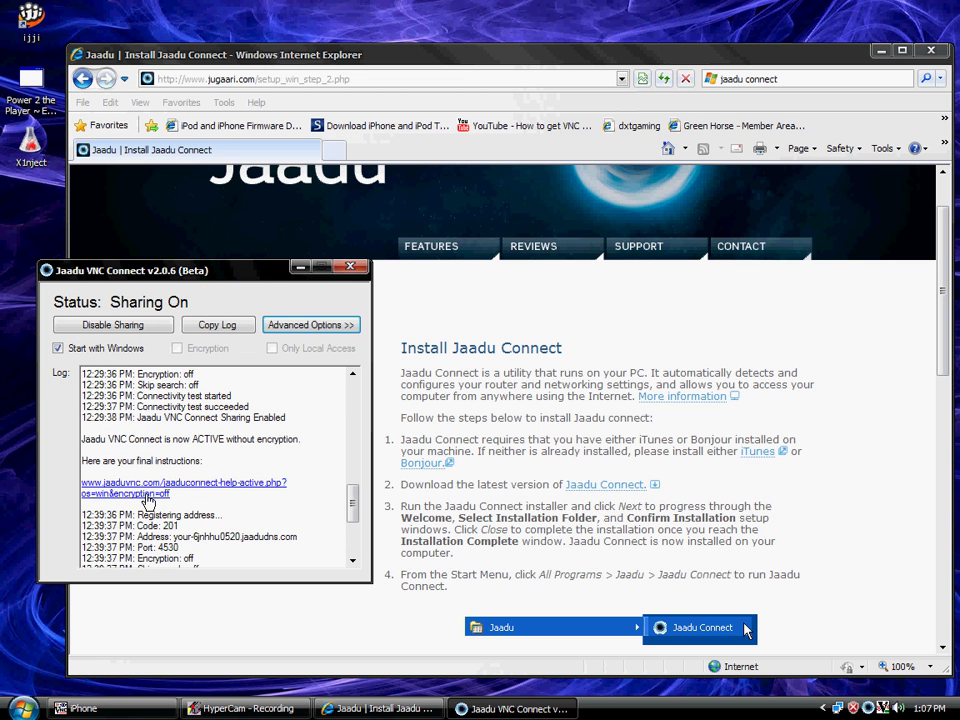
pyautogui.moveTo(355, 494); pyautogui.dragTo(352, 541)
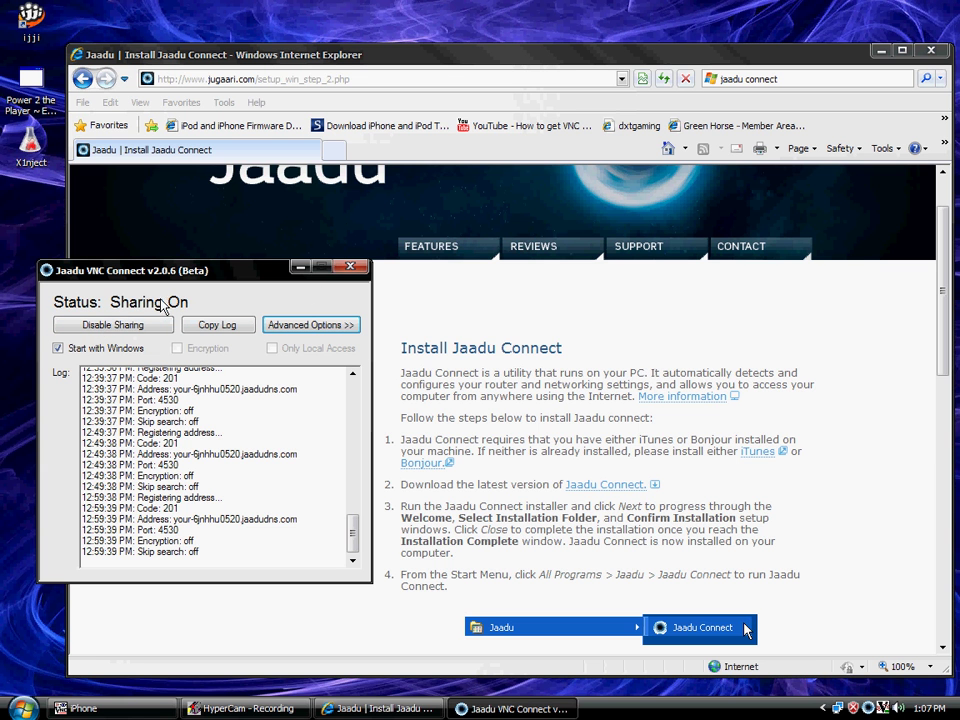
pyautogui.click(352, 267)
pyautogui.scroll(-1, 529, 540)
pyautogui.scroll(-2, 521, 422)
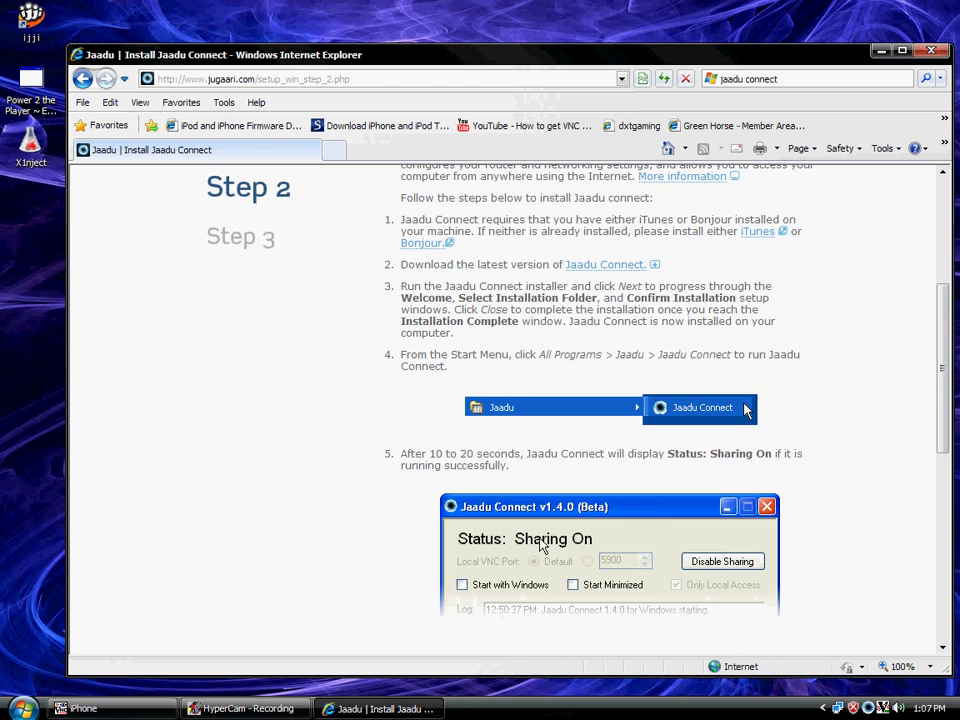
pyautogui.scroll(-3, 487, 548)
pyautogui.scroll(-3, 486, 549)
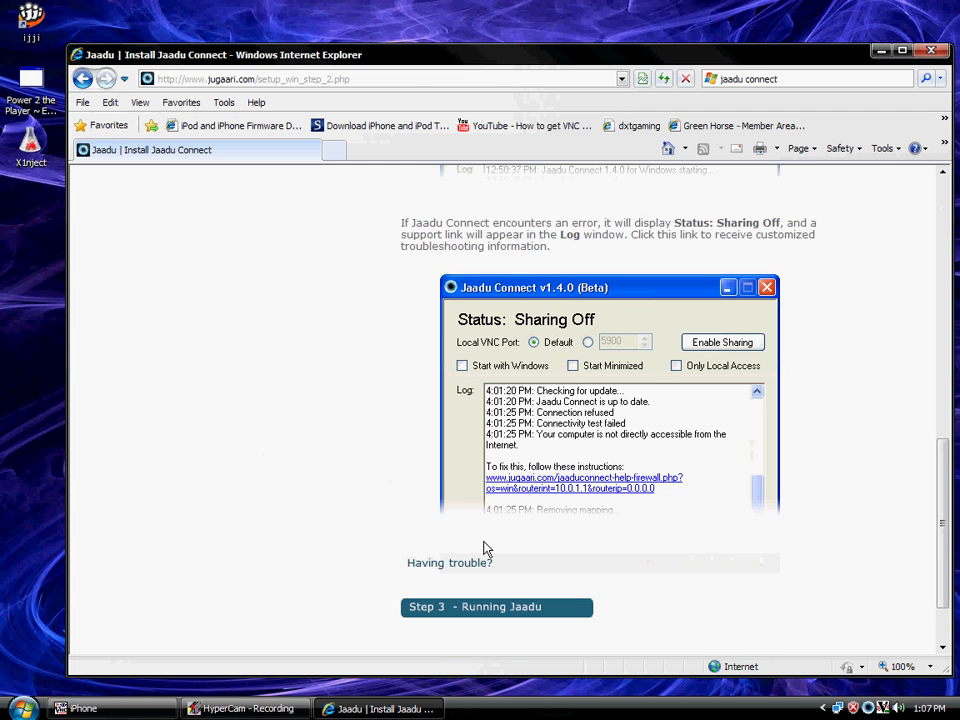
pyautogui.scroll(-2, 490, 530)
# Step: Go to the 'Step 3 - Running Jaadu' page and scroll down to the Discovered Servers screenshot
pyautogui.click(490, 522)
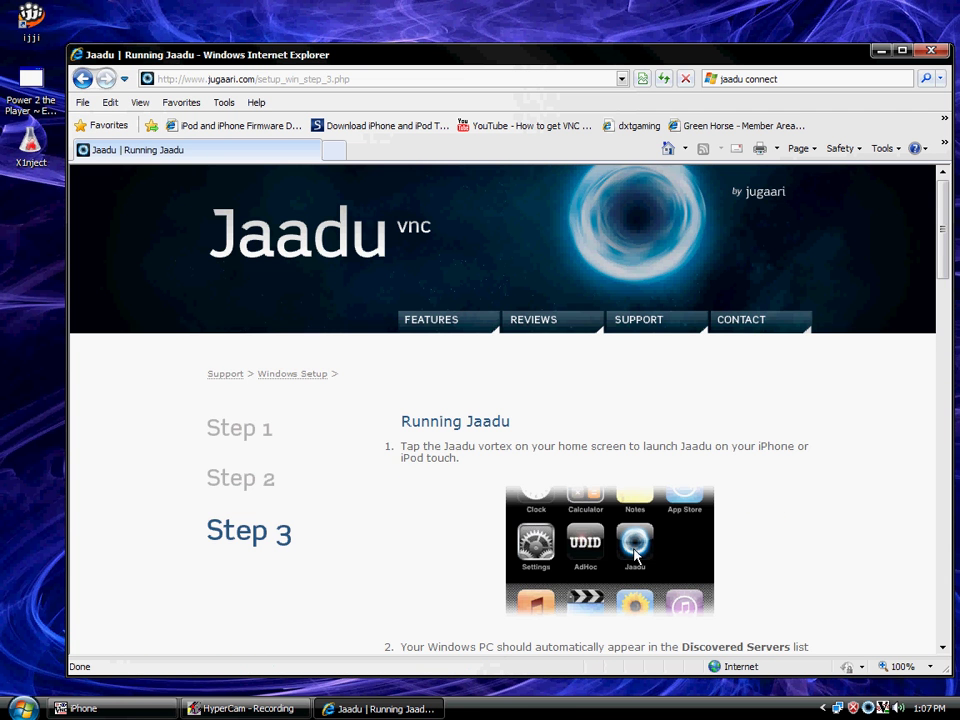
pyautogui.scroll(-1, 616, 565)
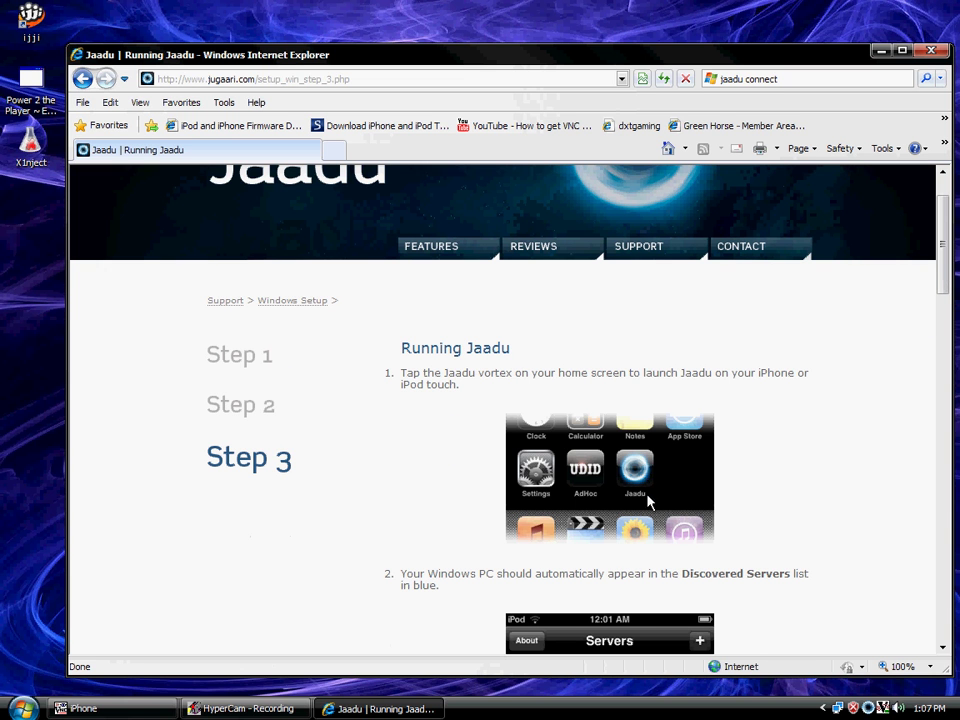
pyautogui.scroll(-2, 638, 478)
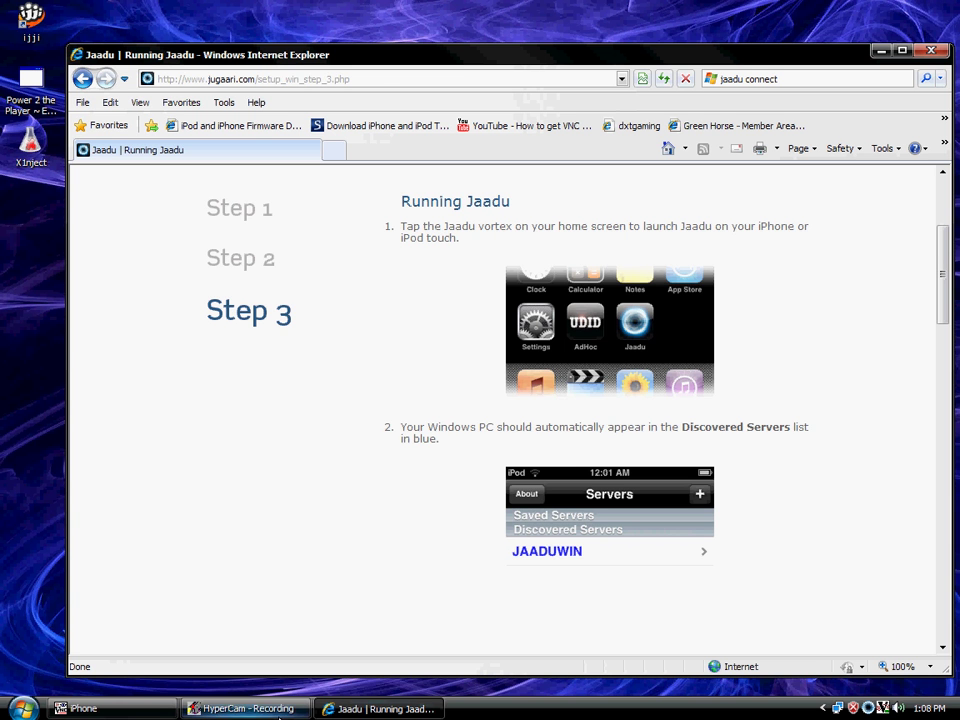
# Step: Bring the iPhone mirror window to the front and launch Jaadu VNC on the iPod
pyautogui.click(240, 708)
pyautogui.click(110, 708)
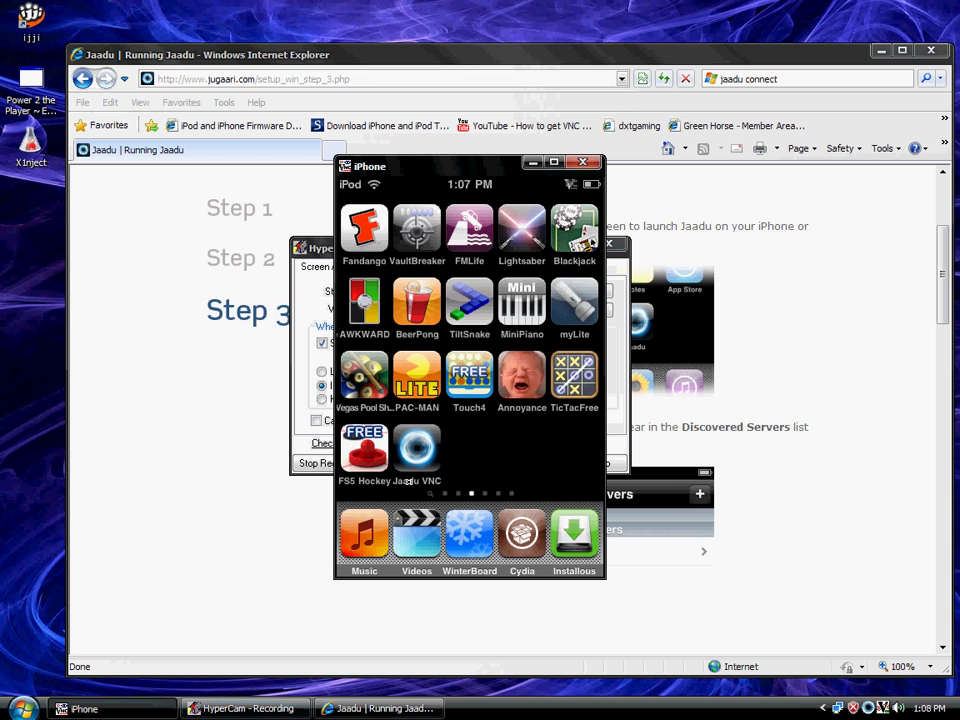
pyautogui.click(408, 451)
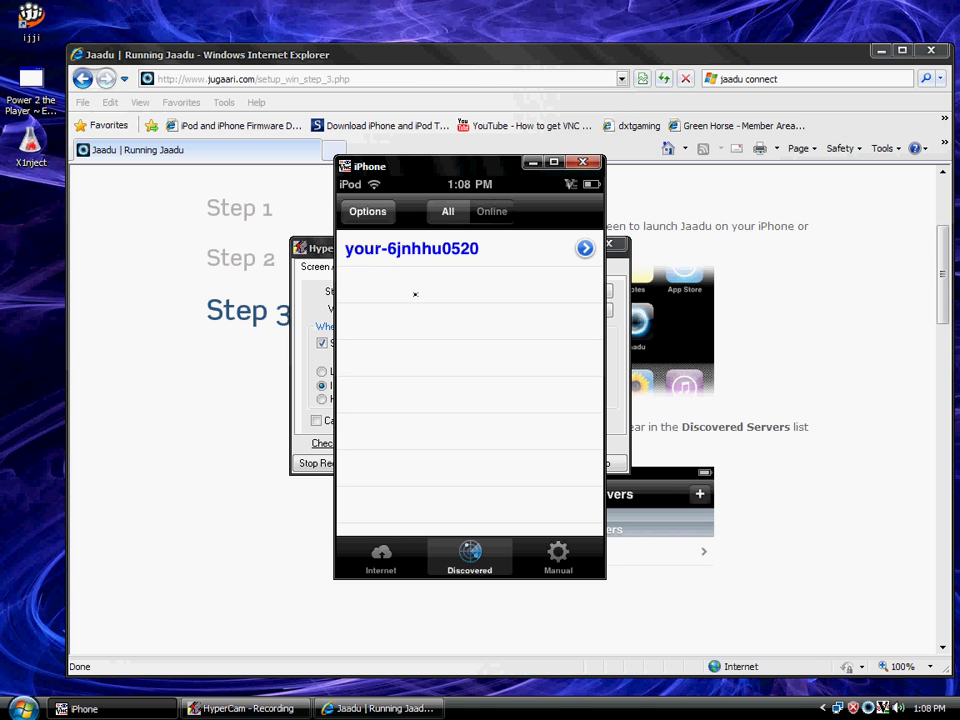
# Step: Connect to the PC's discovered server and accept the incoming connection in the WinVNC dialog
pyautogui.click(436, 249)
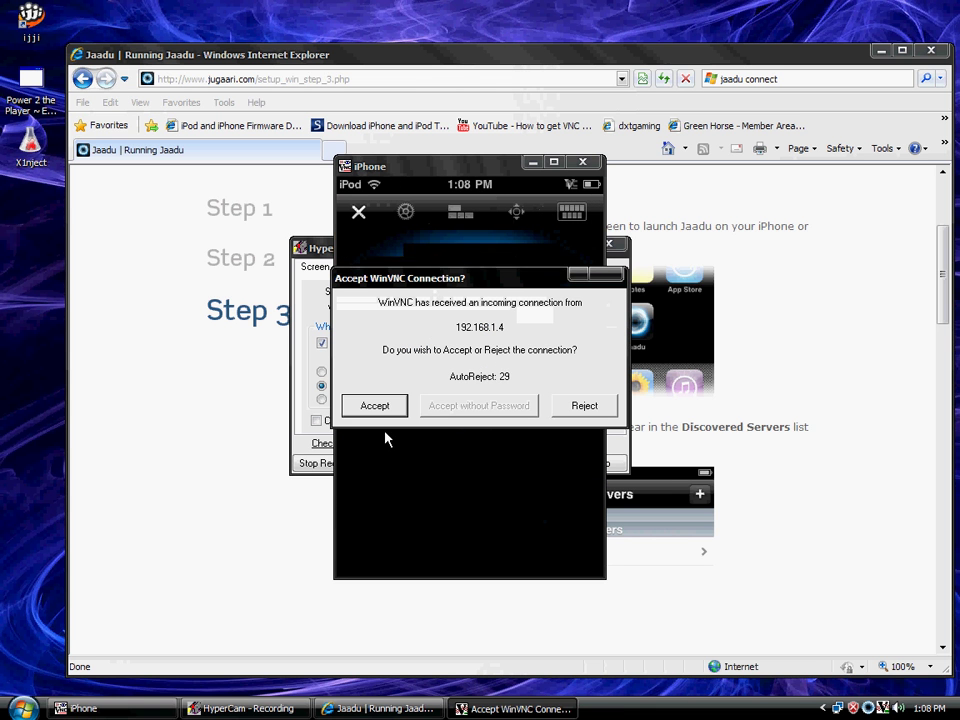
pyautogui.click(377, 408)
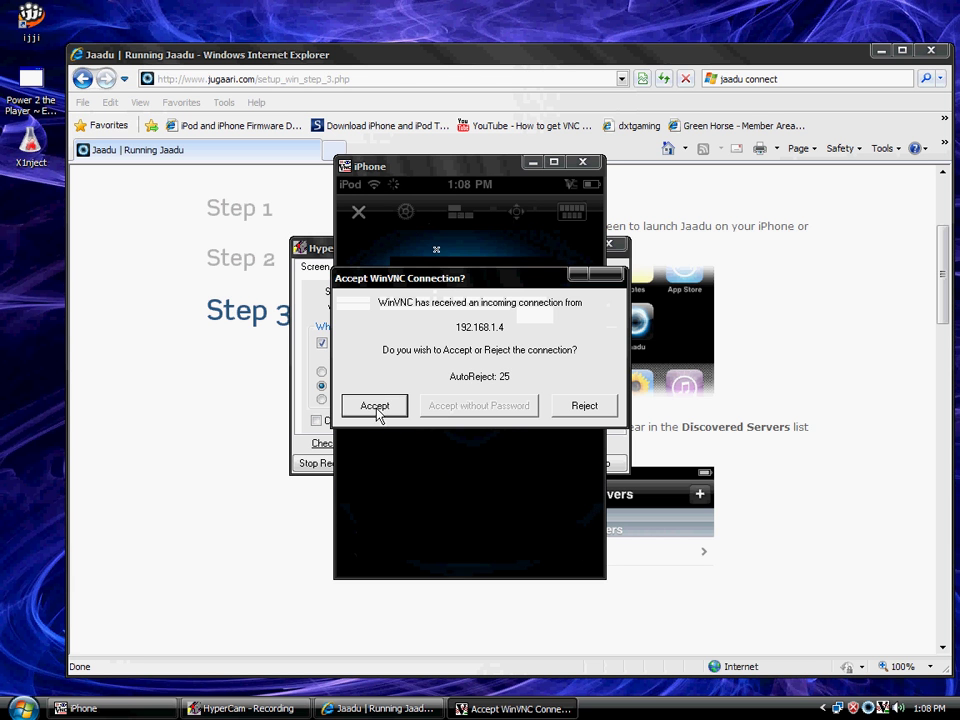
pyautogui.click(377, 408)
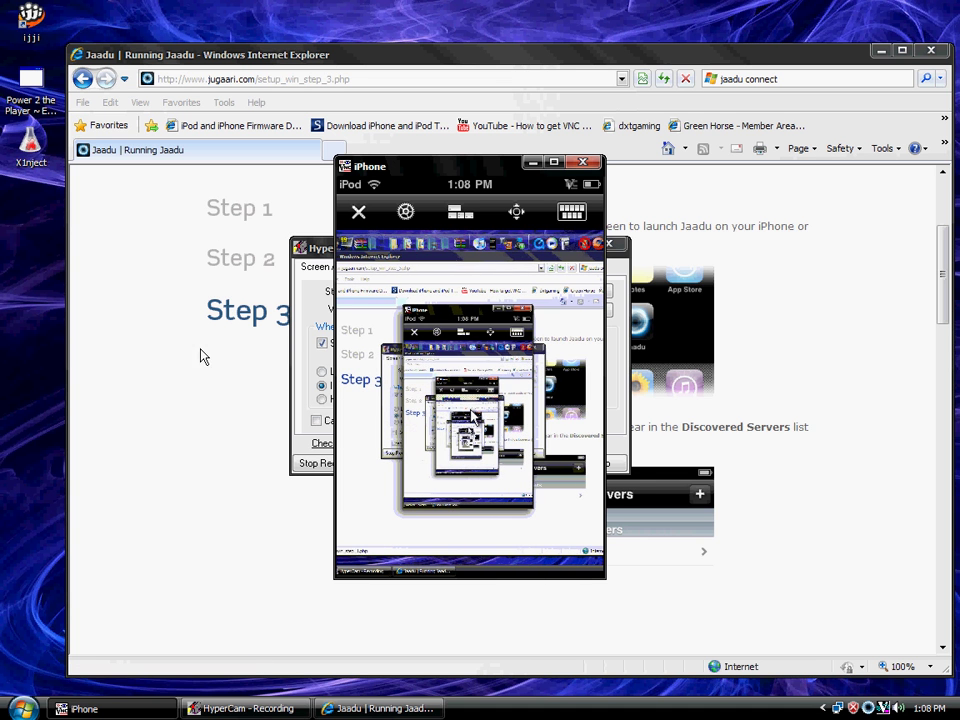
# Step: Switch between the iPhone window and Internet Explorer, then minimize Internet Explorer to reveal the desktop
pyautogui.click(185, 379)
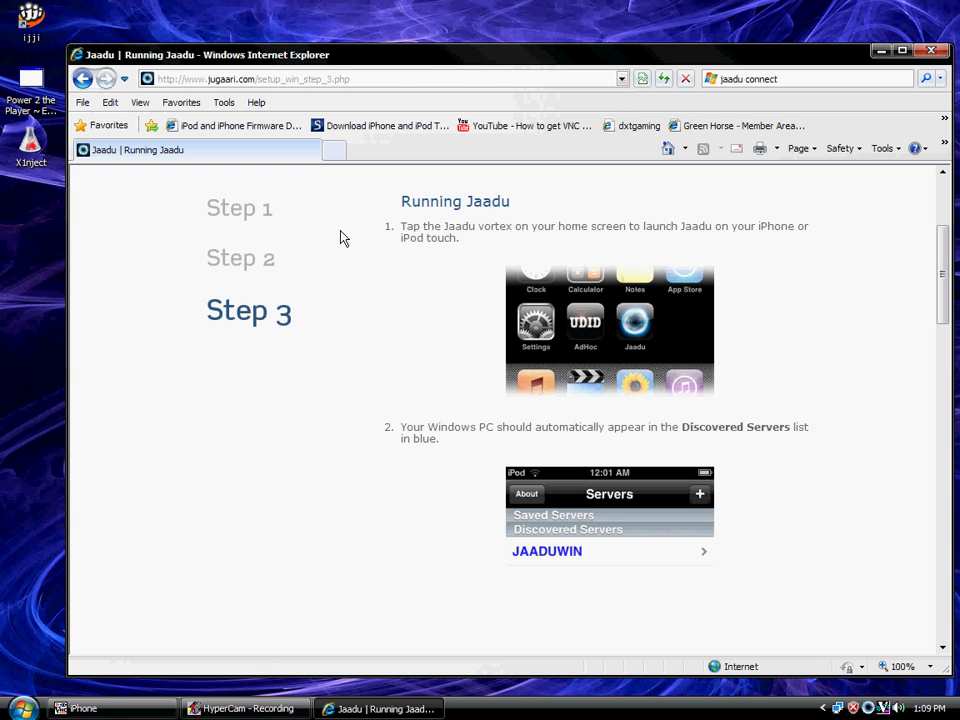
pyautogui.click(133, 708)
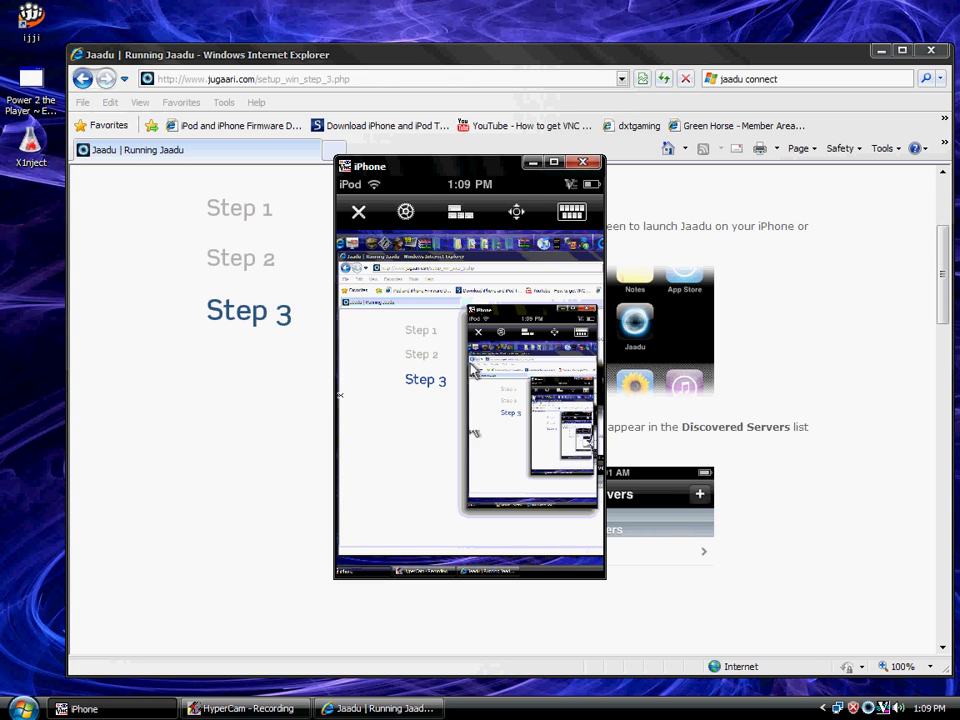
pyautogui.click(340, 711)
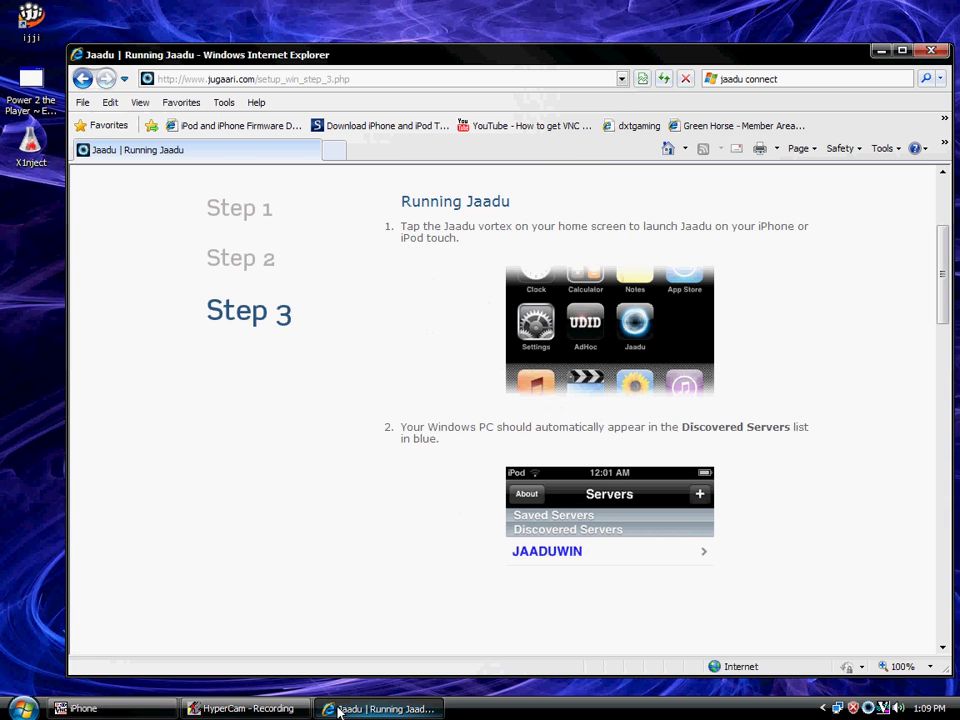
pyautogui.click(340, 711)
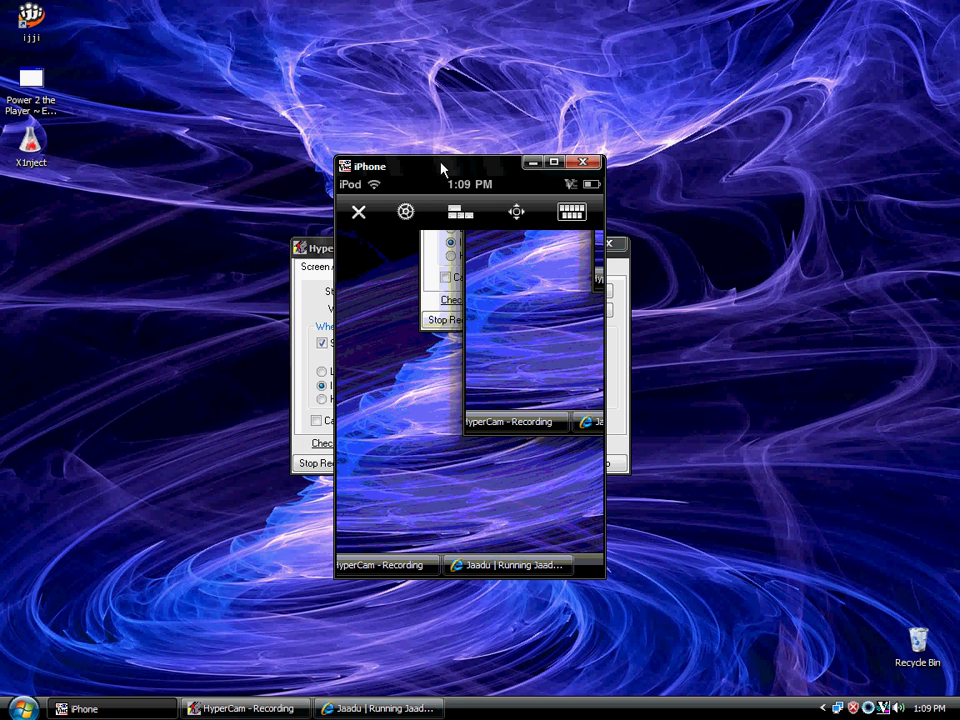
# Step: Minimize the HyperCam recorder, moving the iPhone window aside and back to the centre
pyautogui.moveTo(443, 168); pyautogui.dragTo(746, 151)
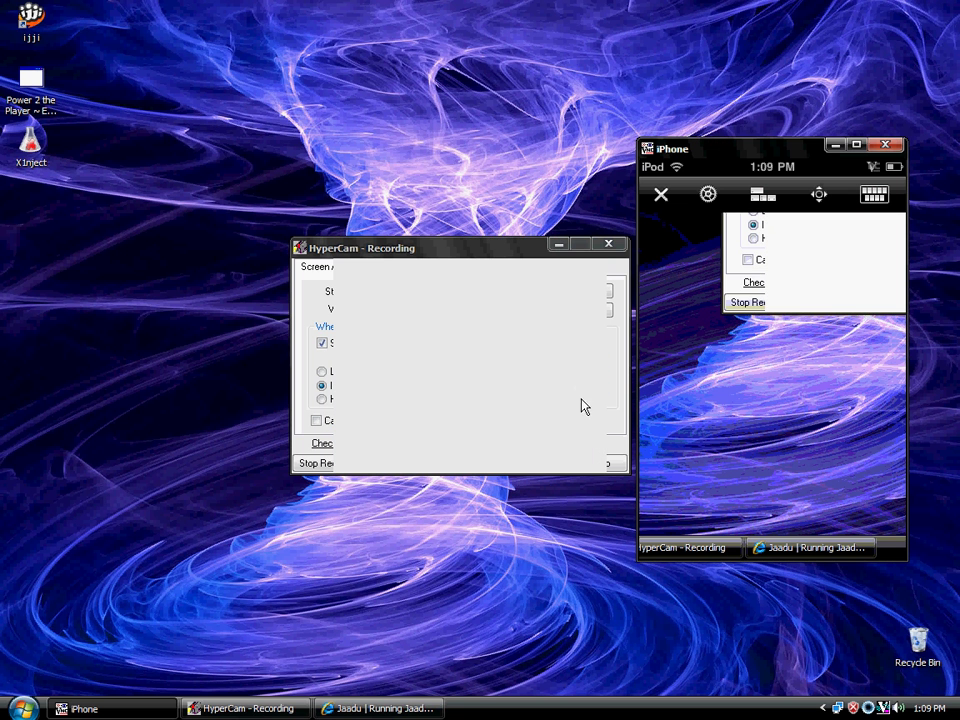
pyautogui.click(557, 246)
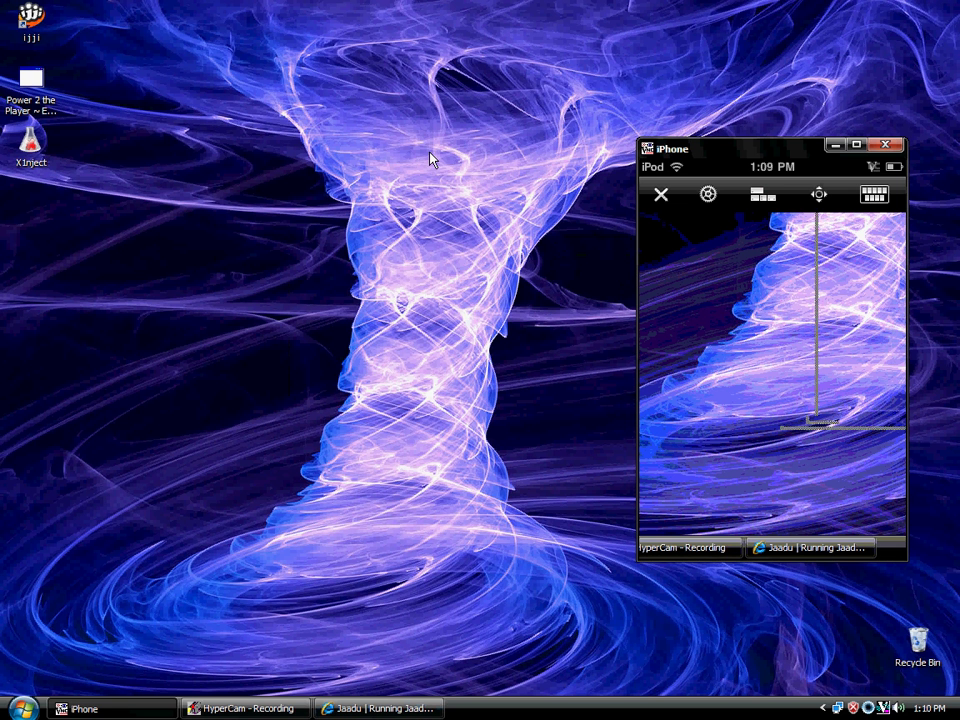
pyautogui.moveTo(716, 152); pyautogui.dragTo(429, 156)
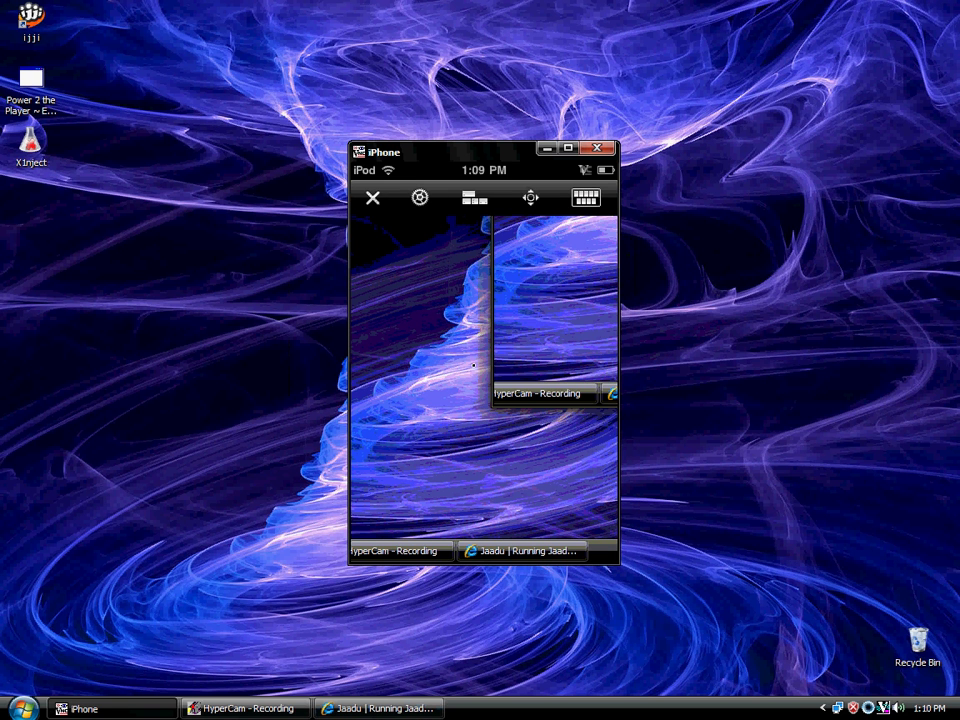